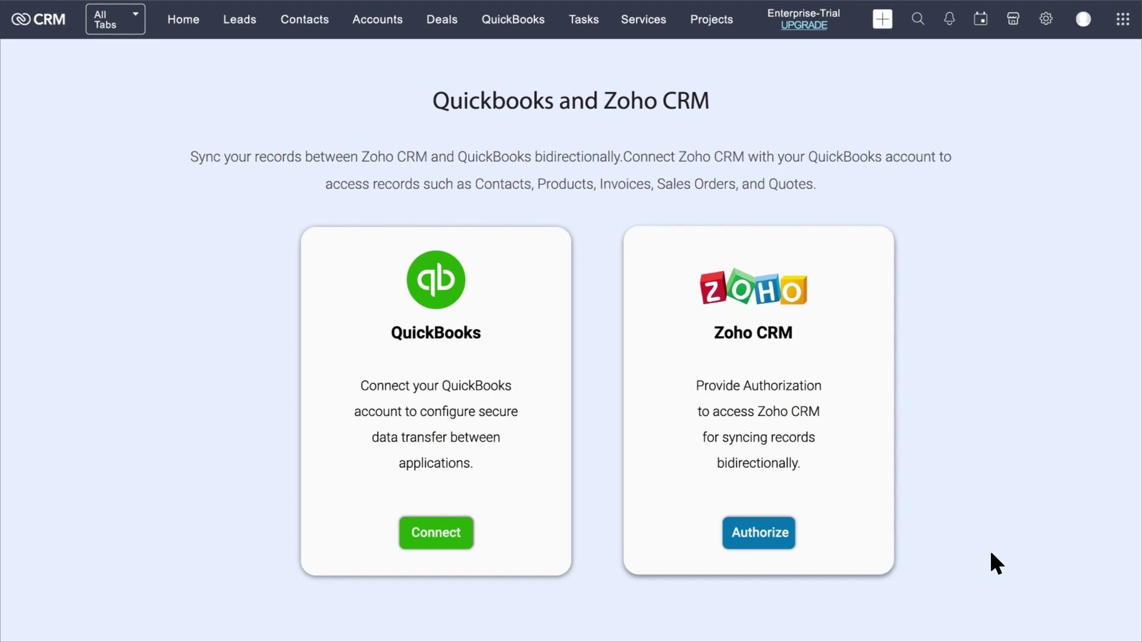
Connect the QuickBooks company account and approve sharing its data with the integration
{"action": "left_click", "coordinate": [438, 533]}
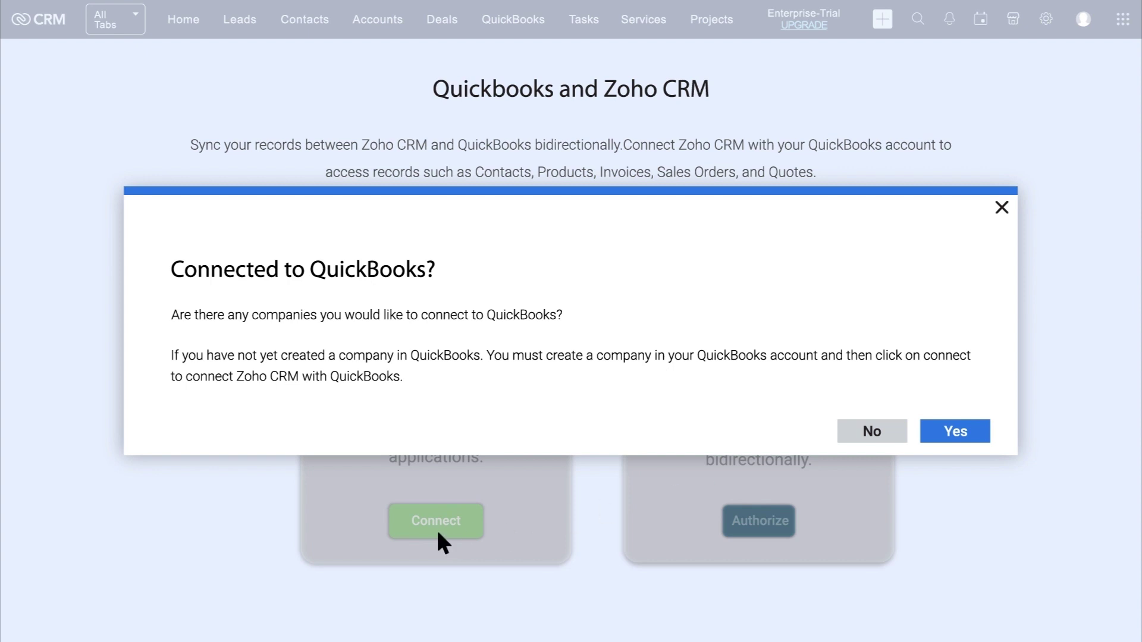
{"action": "left_click", "coordinate": [955, 431]}
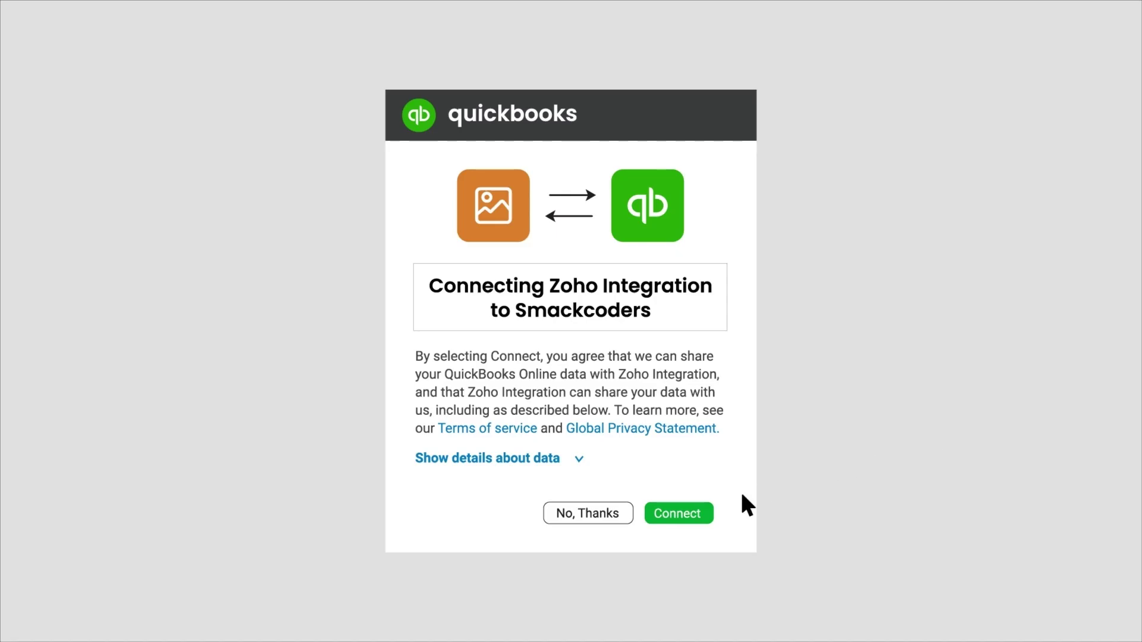
{"action": "left_click", "coordinate": [681, 514]}
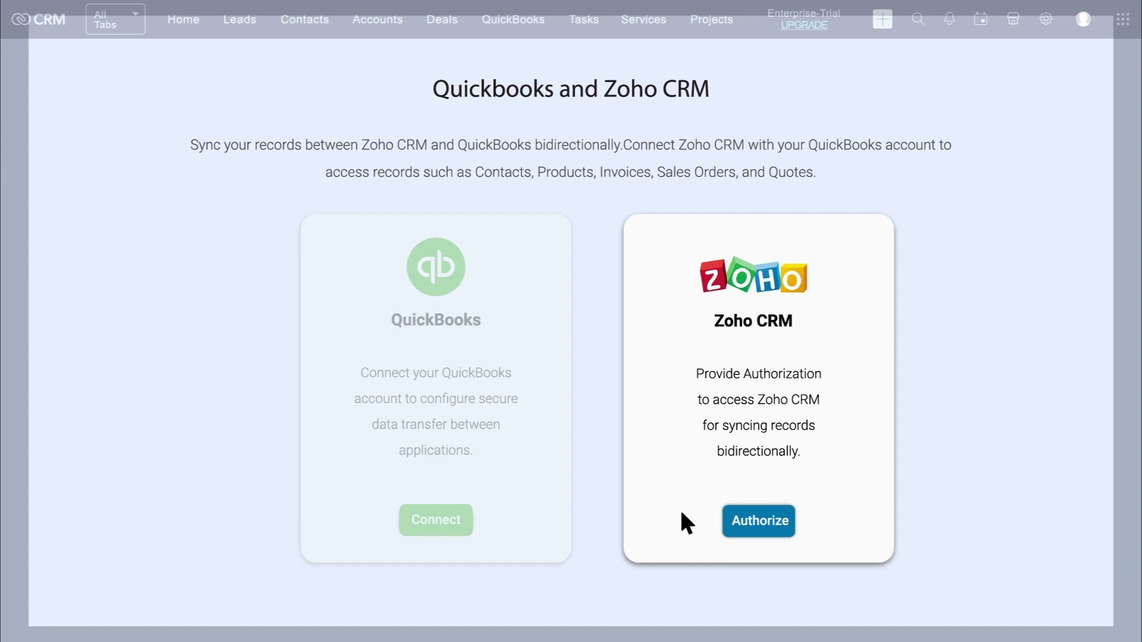
Authorize the Xapplets QB app and accept its access to Zoho CRM data
{"action": "left_click", "coordinate": [760, 527]}
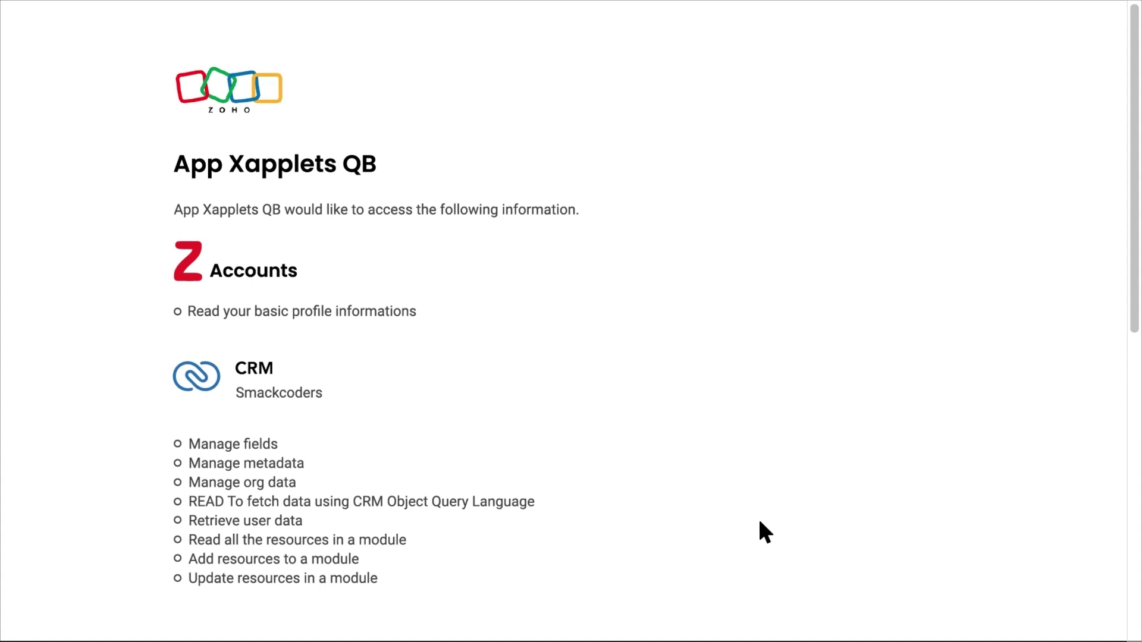
{"action": "scroll", "coordinate": [1130, 327], "scroll_direction": "down", "scroll_amount": 4}
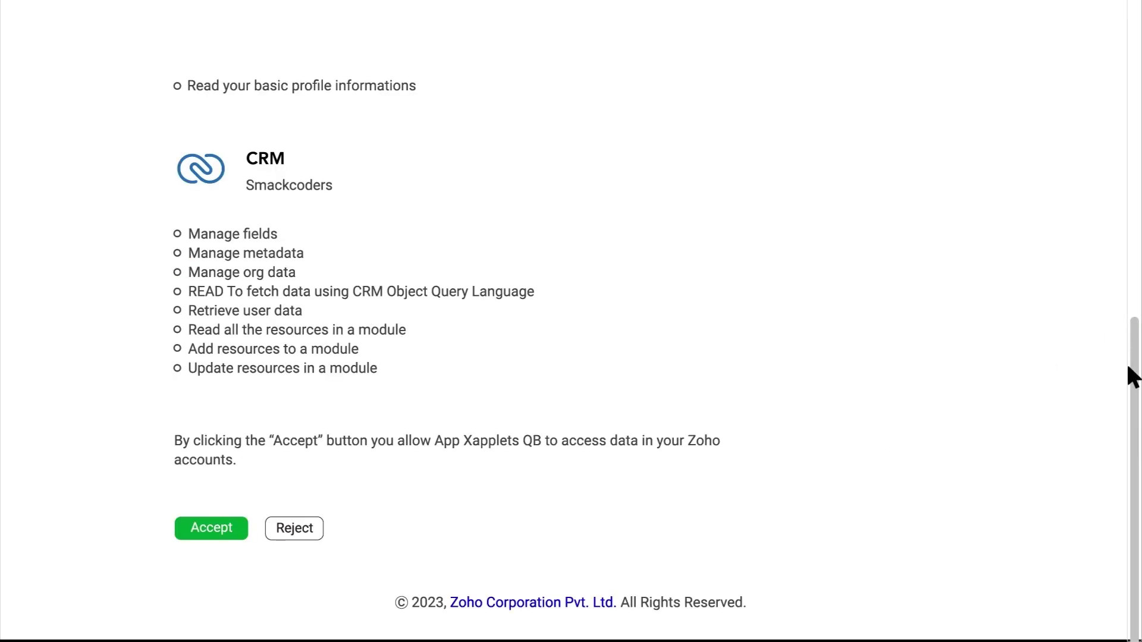
{"action": "left_click", "coordinate": [208, 532]}
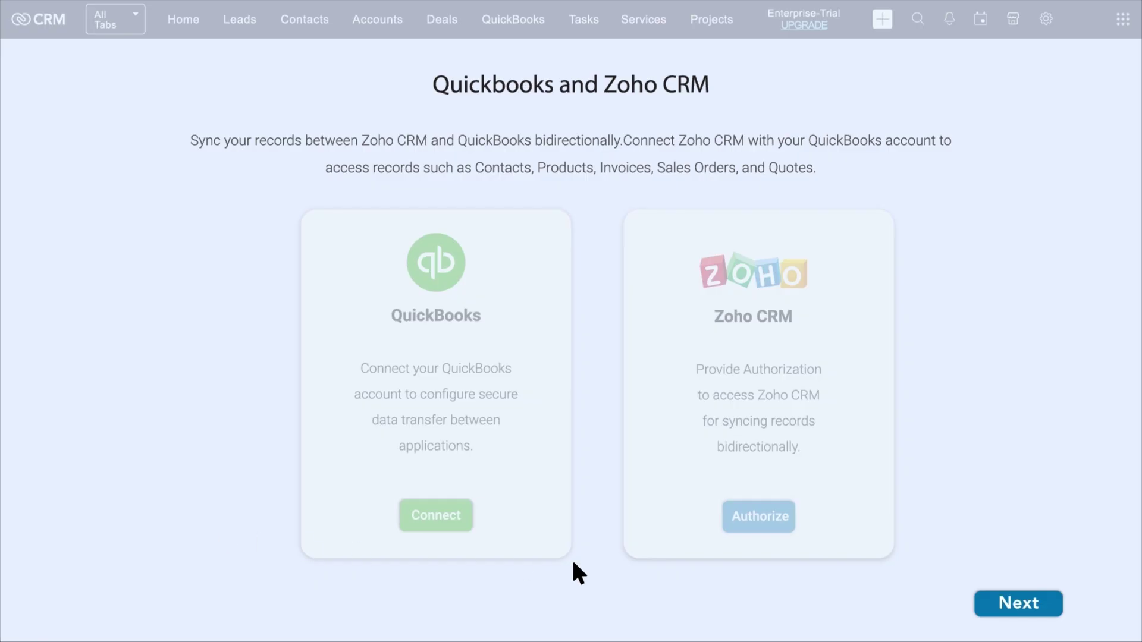
Continue the setup and accept the integration's terms and conditions
{"action": "left_click", "coordinate": [1018, 604]}
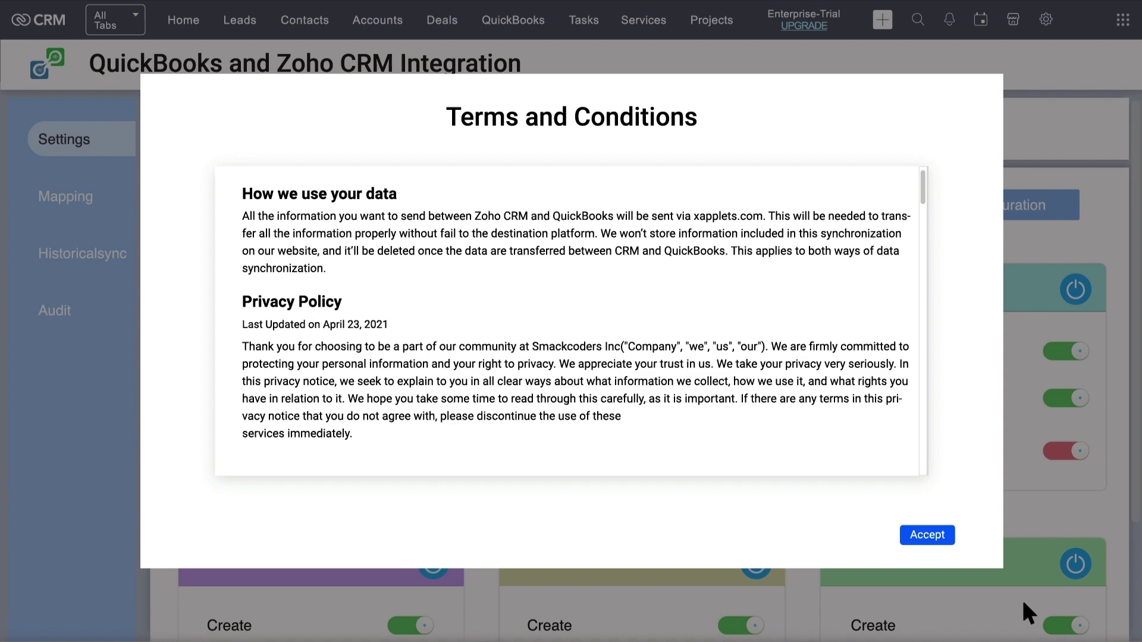
{"action": "left_click", "coordinate": [930, 537]}
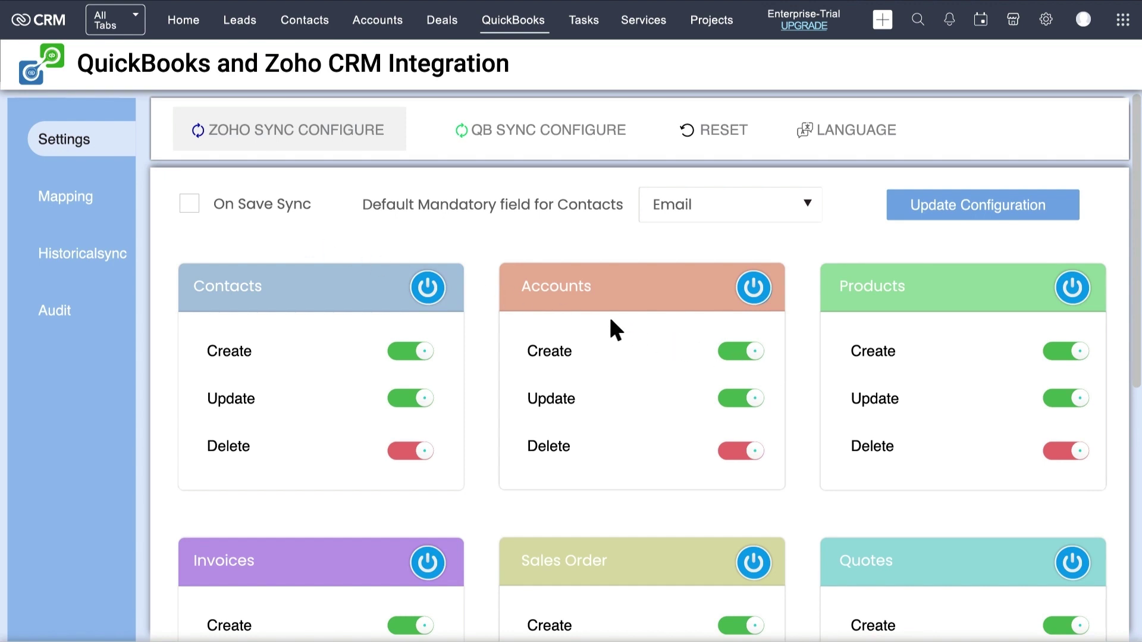
Keep Email as the contacts' default mandatory field and adjust the Quotes module sync toggle
{"action": "scroll", "coordinate": [265, 232], "scroll_direction": "down", "scroll_amount": 3}
{"action": "left_click", "coordinate": [810, 209]}
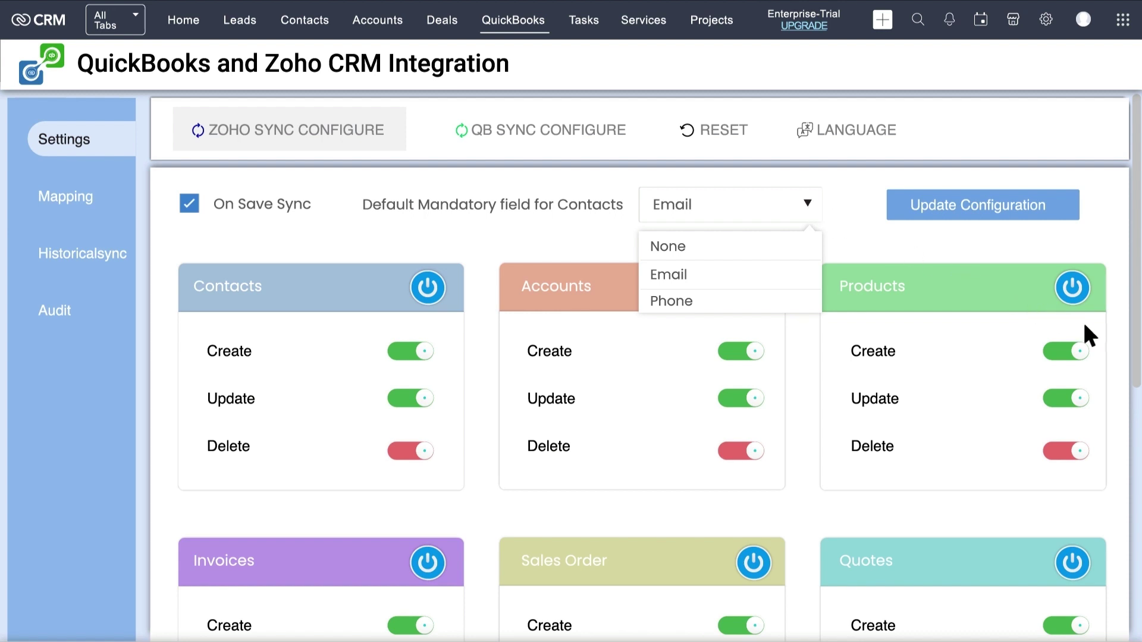
{"action": "left_click_drag", "start_coordinate": [1134, 358], "coordinate": [1134, 405]}
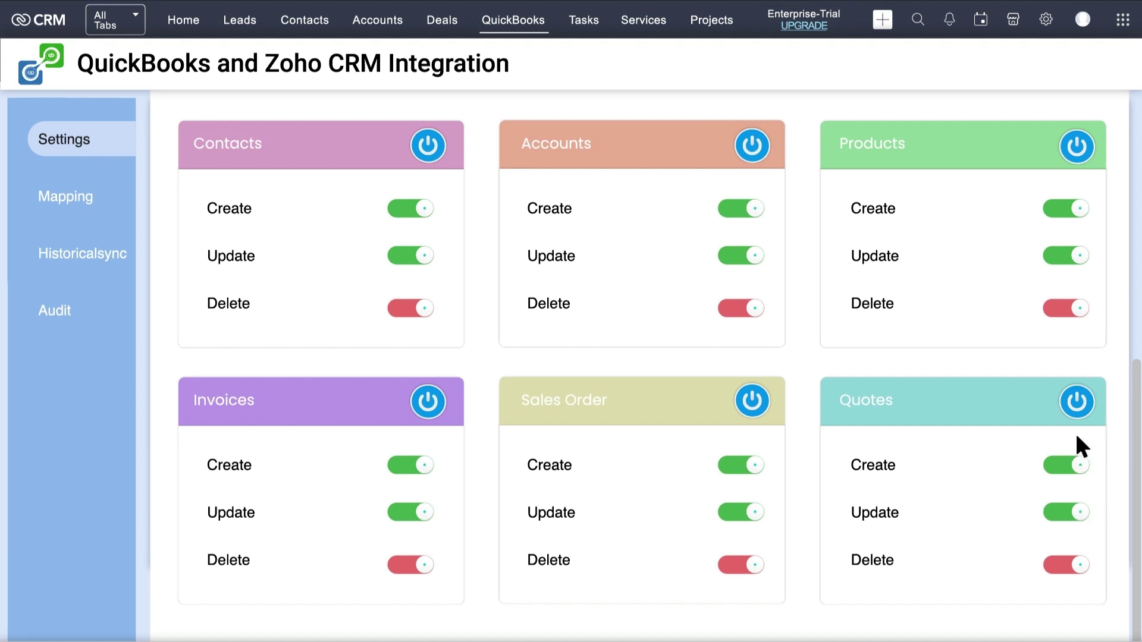
{"action": "left_click", "coordinate": [1077, 400]}
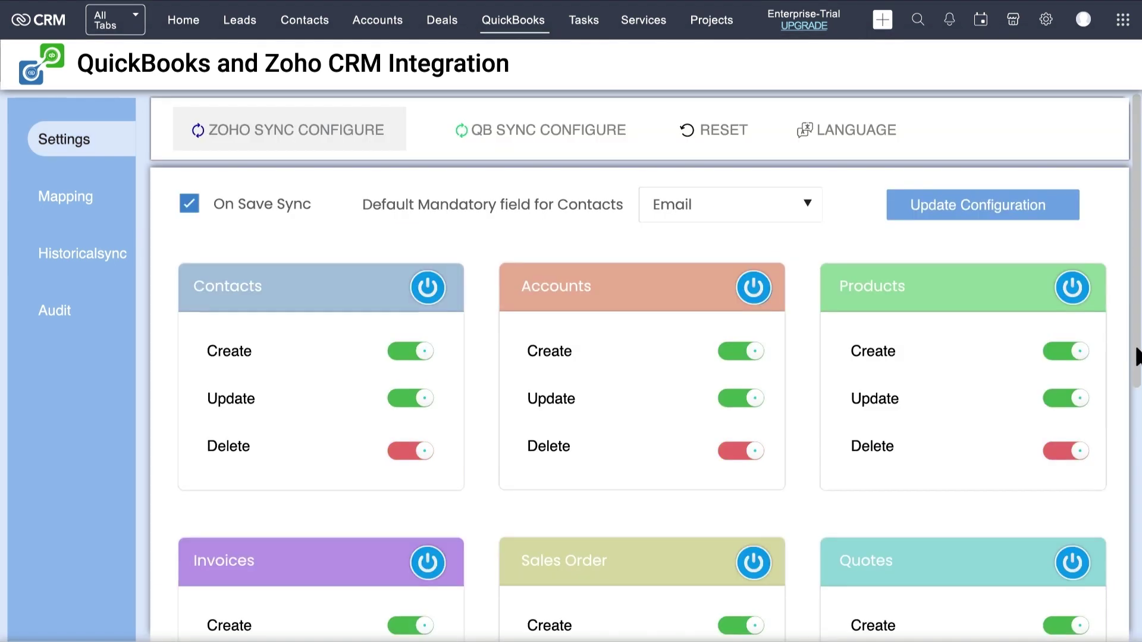
In QB Sync Configure, toggle Quotes syncing off and back on, then return to Zoho Sync Configure
{"action": "left_click", "coordinate": [542, 128]}
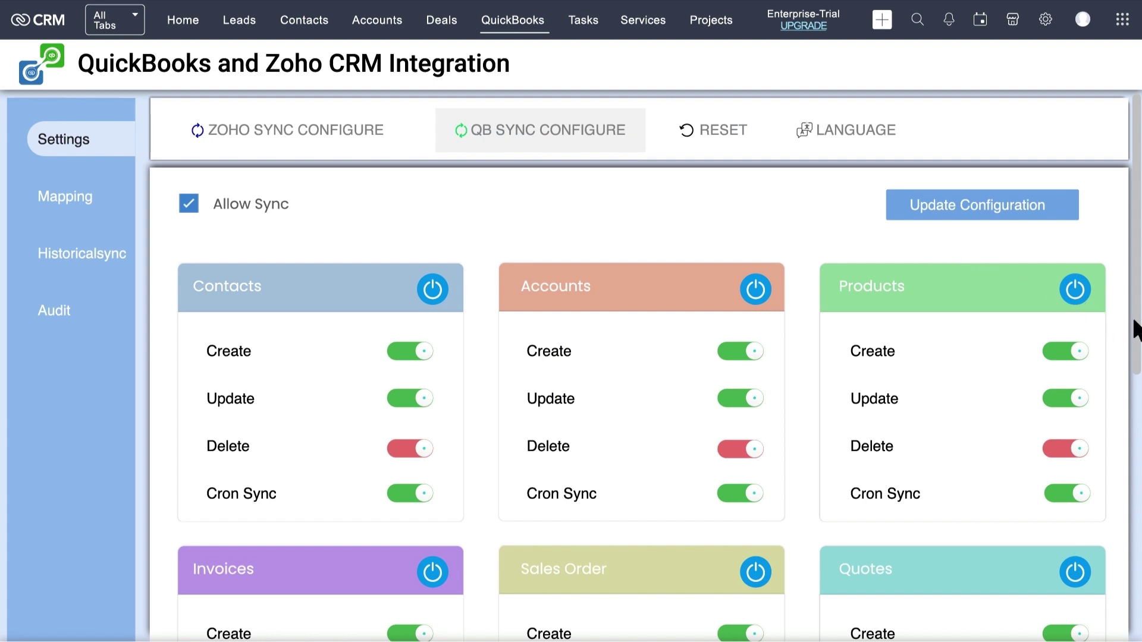
{"action": "scroll", "coordinate": [1136, 333], "scroll_direction": "down", "scroll_amount": 3}
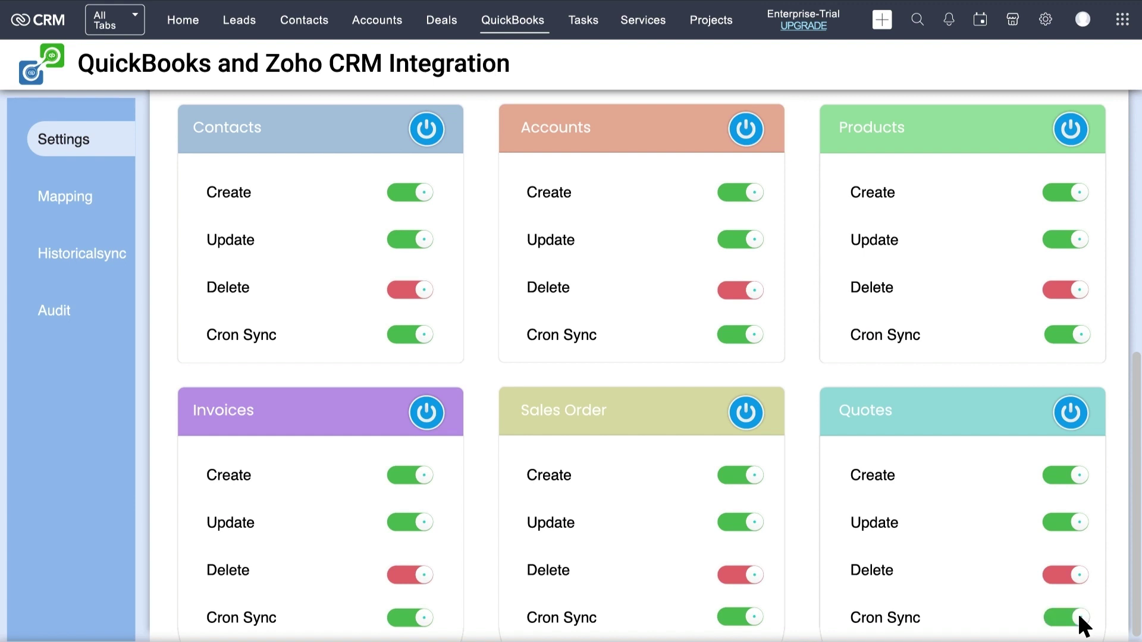
{"action": "left_click", "coordinate": [1070, 411]}
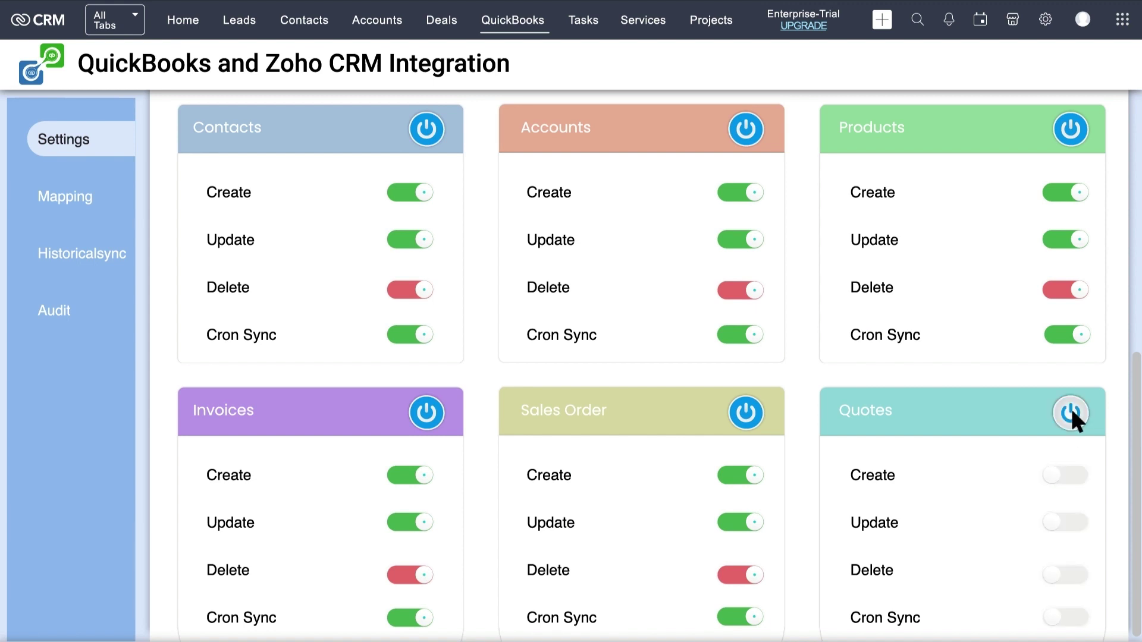
{"action": "left_click", "coordinate": [1072, 408]}
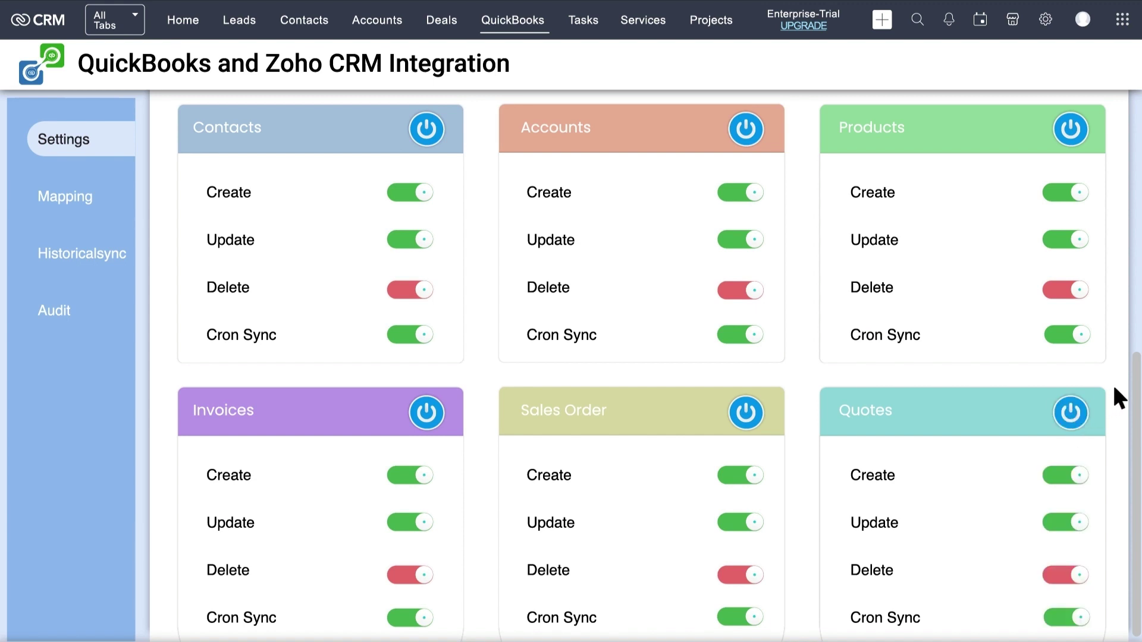
{"action": "scroll", "coordinate": [1137, 327], "scroll_direction": "up", "scroll_amount": 3}
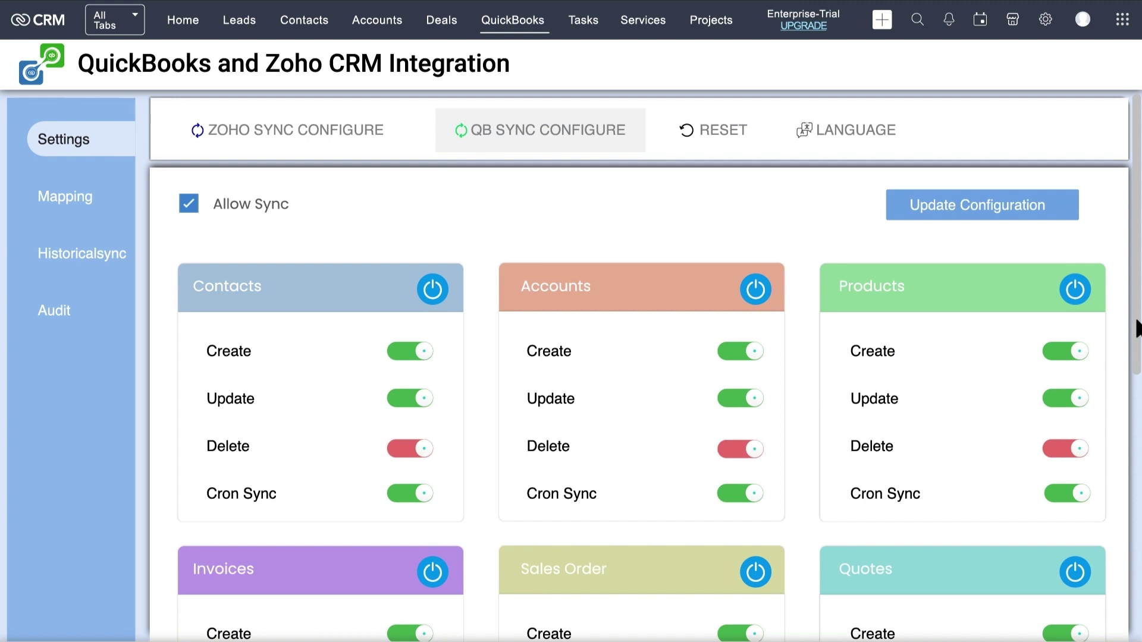
{"action": "left_click", "coordinate": [283, 127]}
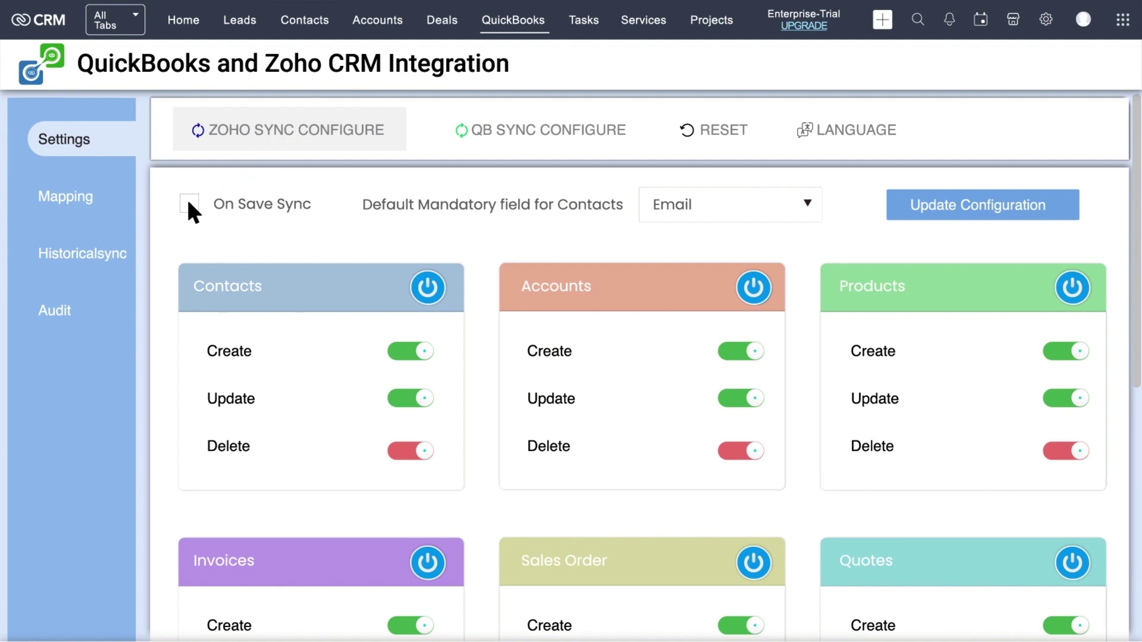
{"action": "left_click", "coordinate": [305, 22]}
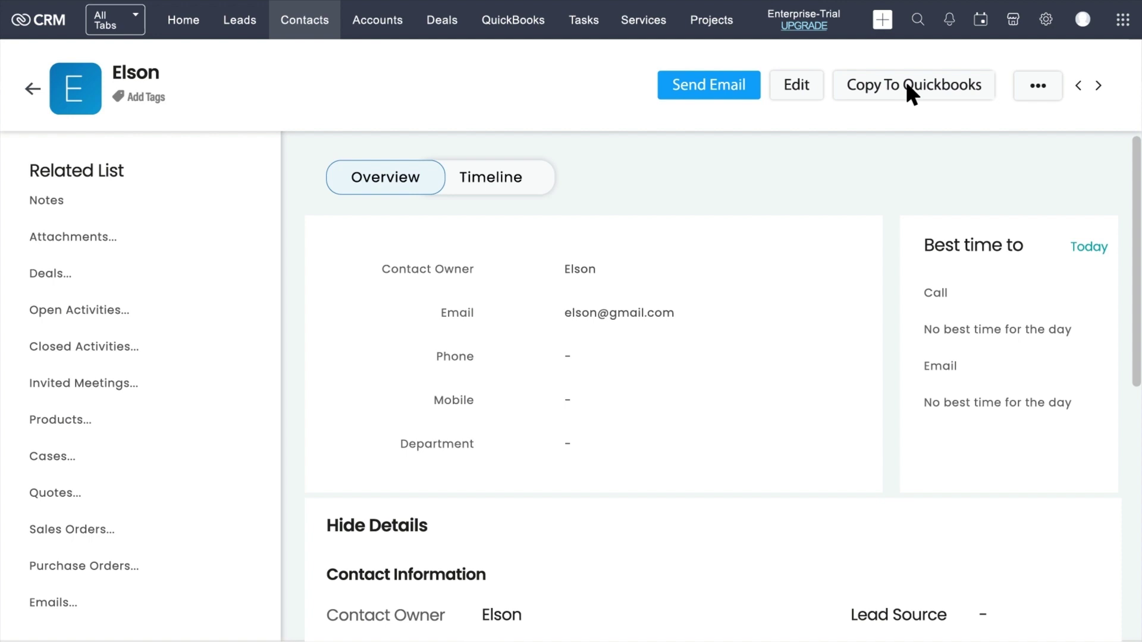
{"action": "left_click", "coordinate": [513, 23]}
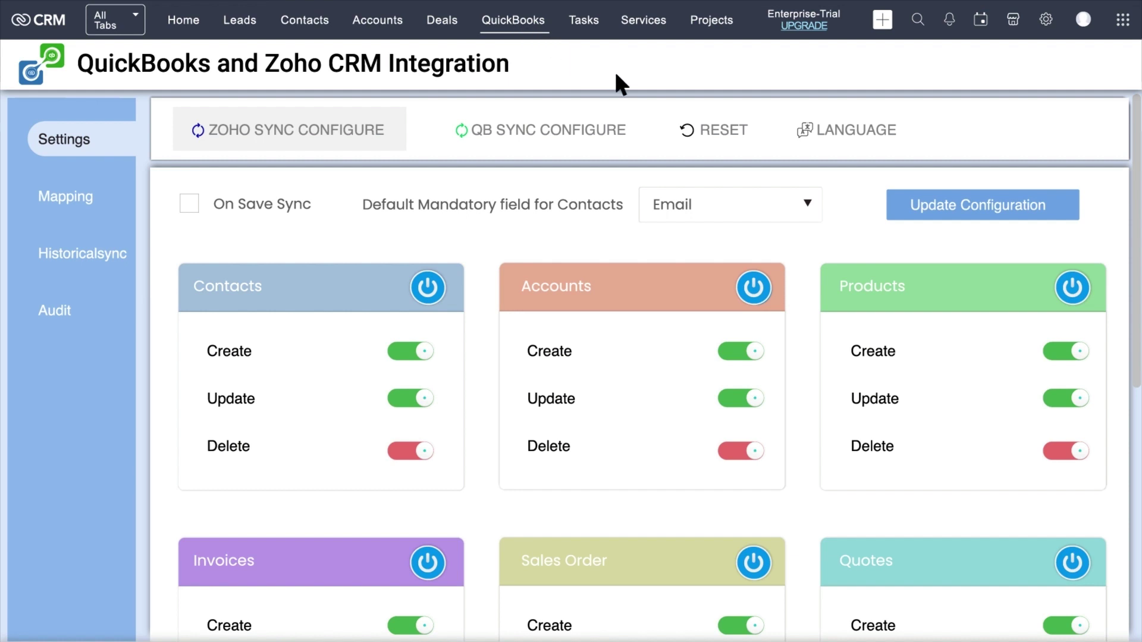
Look over the reset and language options, then bring up the Contact field mapping
{"action": "left_click", "coordinate": [718, 133]}
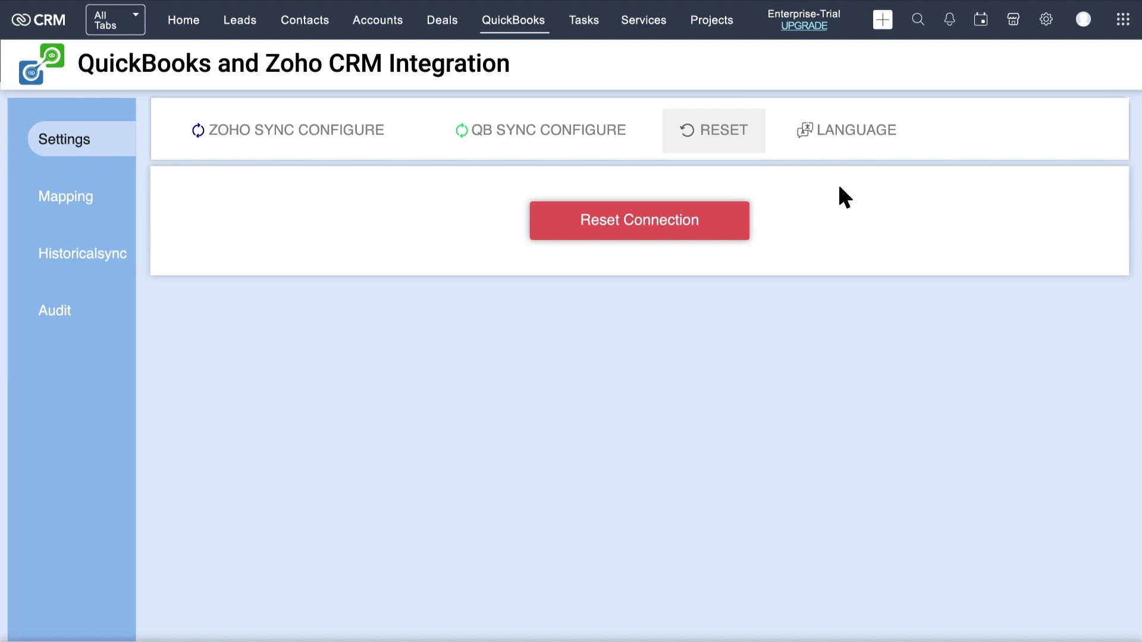
{"action": "left_click", "coordinate": [852, 132]}
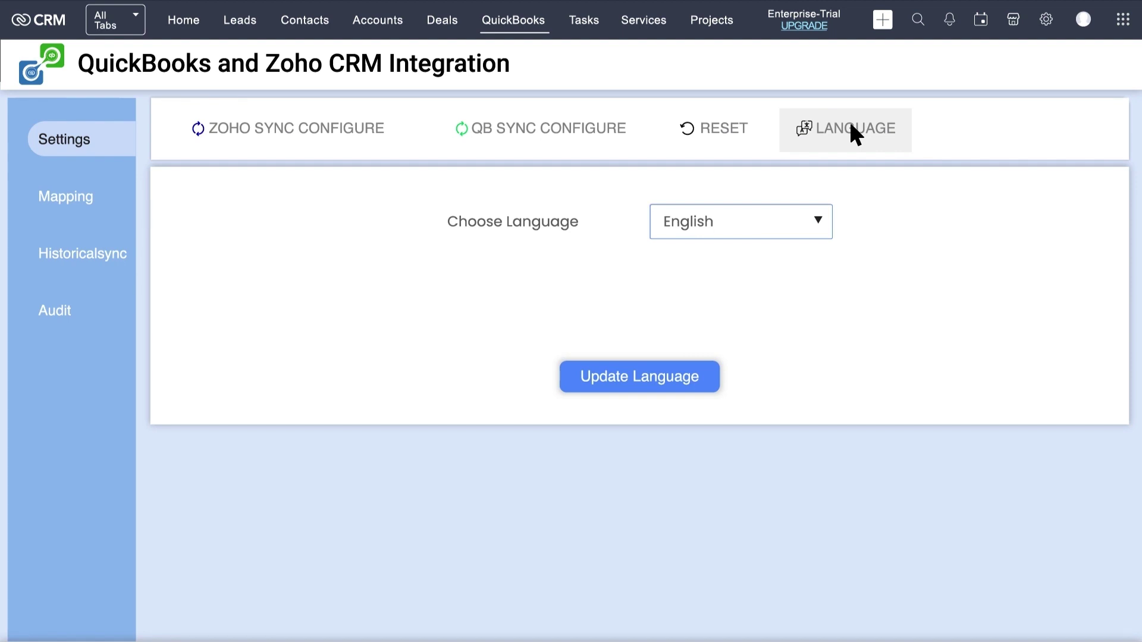
{"action": "left_click", "coordinate": [817, 219]}
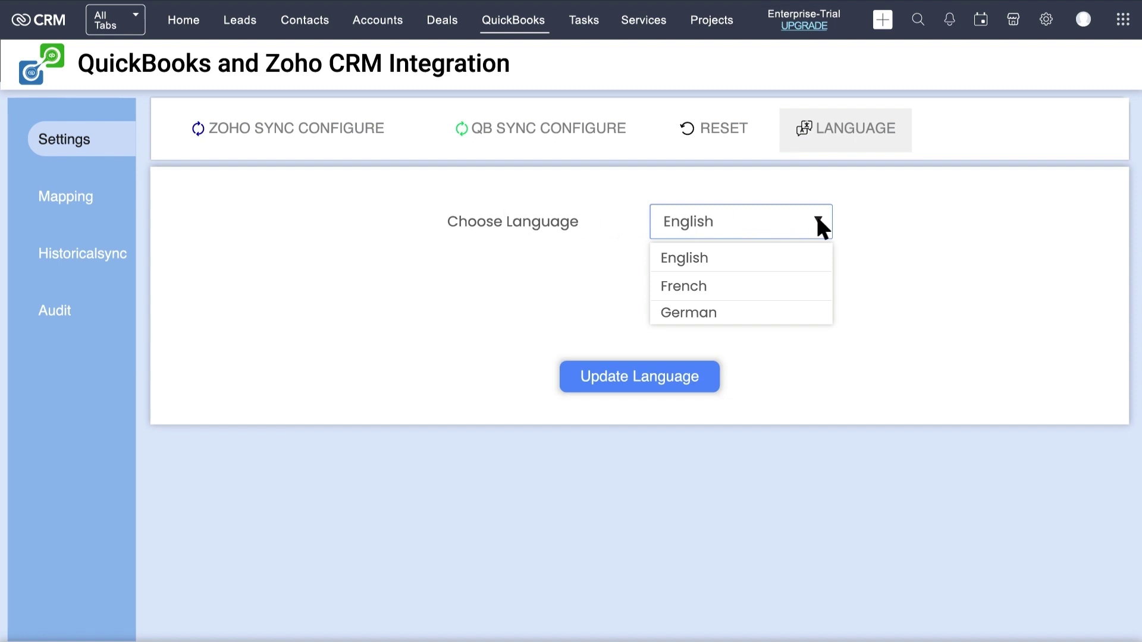
{"action": "left_click", "coordinate": [70, 199]}
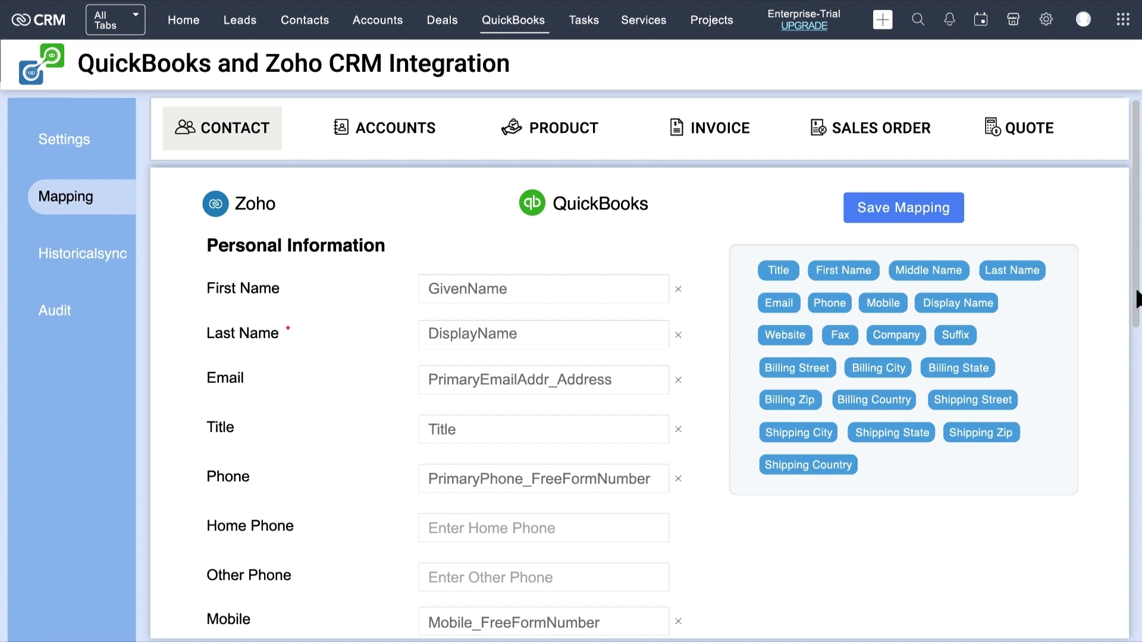
Map QuickBooks Middle Name into Contact First Name, save the mapping, and go to Historical Sync
{"action": "scroll", "coordinate": [1137, 322], "scroll_direction": "down", "scroll_amount": 10}
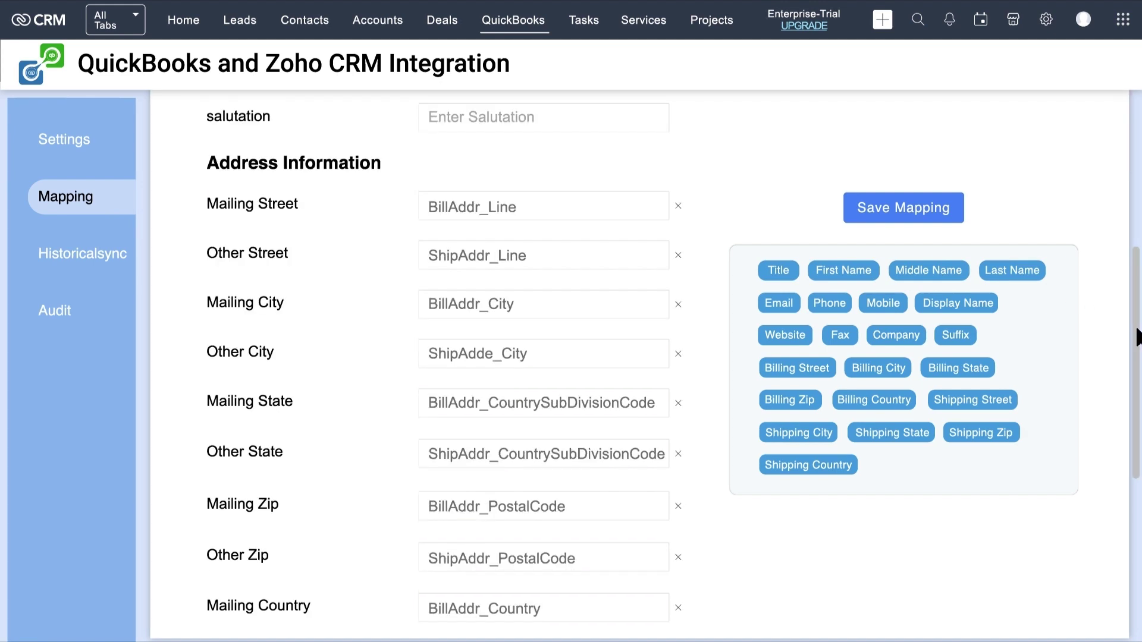
{"action": "scroll", "coordinate": [1137, 337], "scroll_direction": "up", "scroll_amount": 10}
{"action": "left_click_drag", "start_coordinate": [929, 266], "coordinate": [470, 291]}
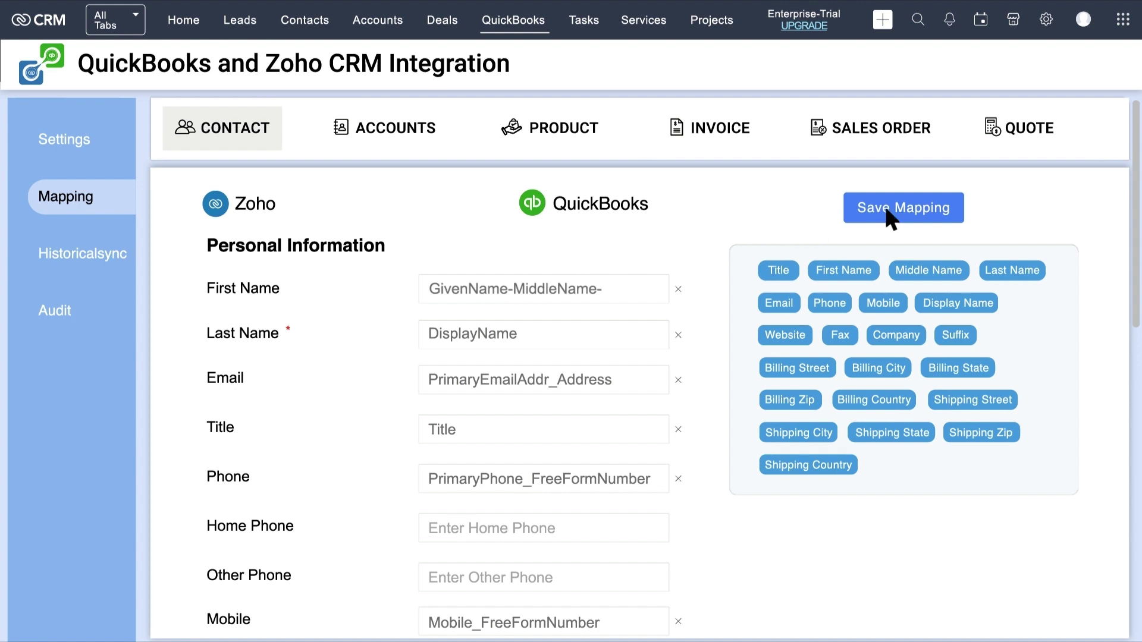
{"action": "left_click", "coordinate": [904, 208]}
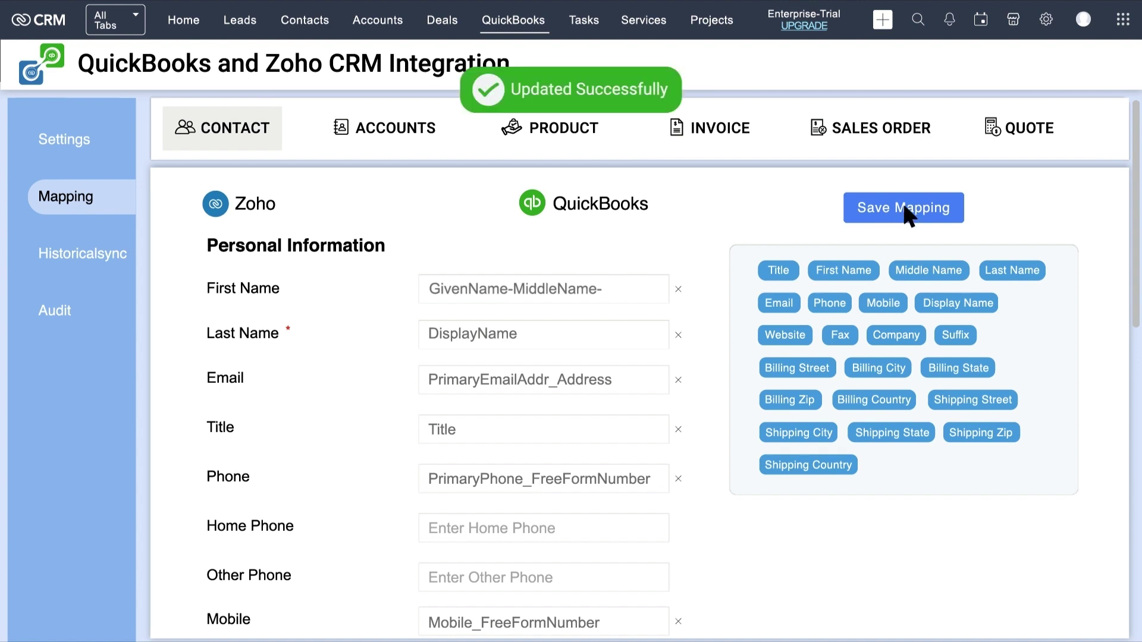
{"action": "left_click", "coordinate": [86, 256]}
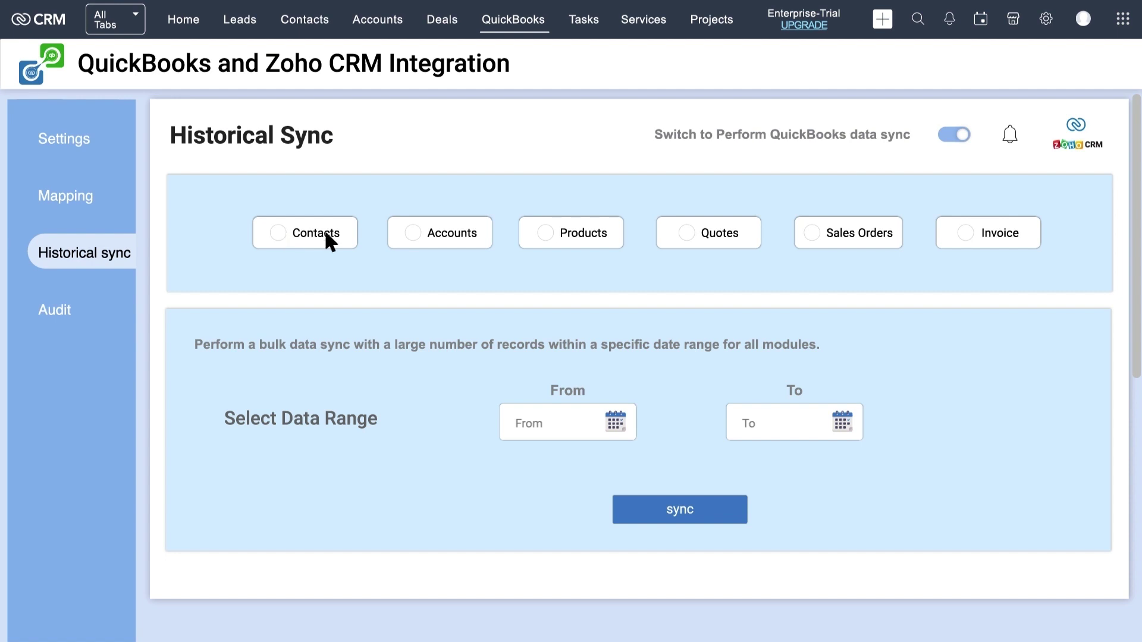
Add Invoice, set the range 09/07/2023 to 12/08/2023, and preview the sync record counts
{"action": "left_click", "coordinate": [966, 233]}
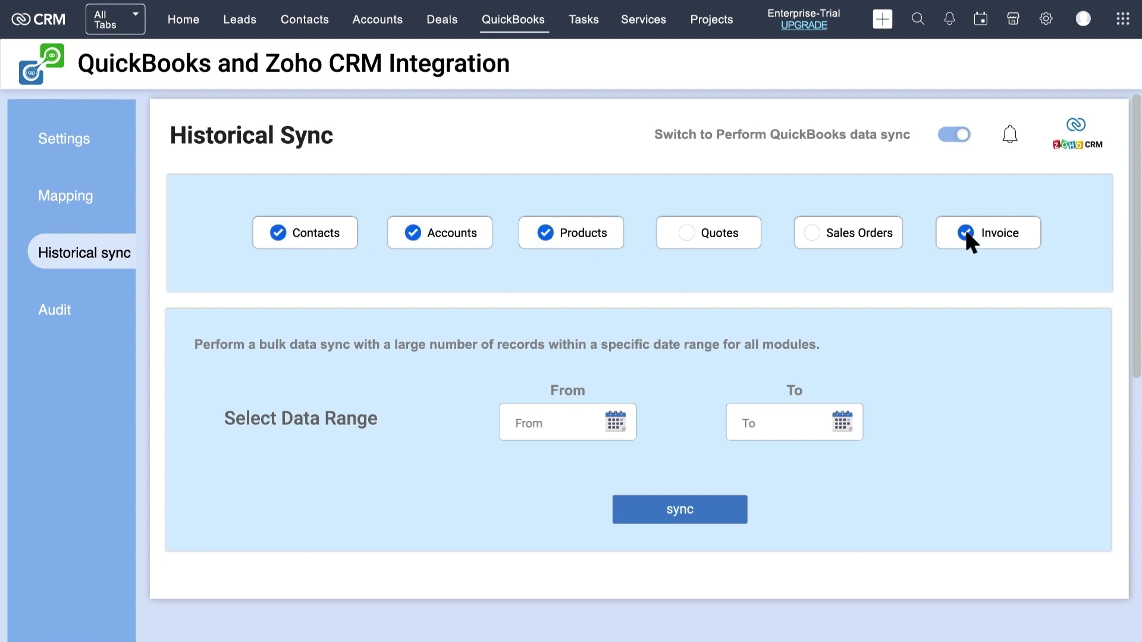
{"action": "left_click", "coordinate": [614, 424]}
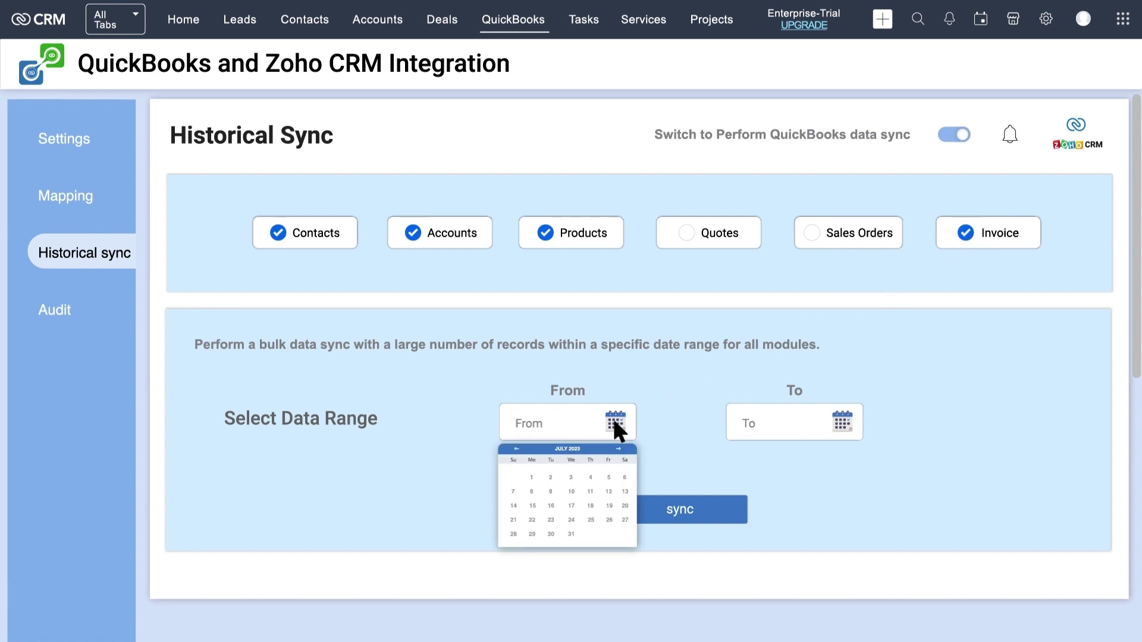
{"action": "left_click", "coordinate": [551, 492]}
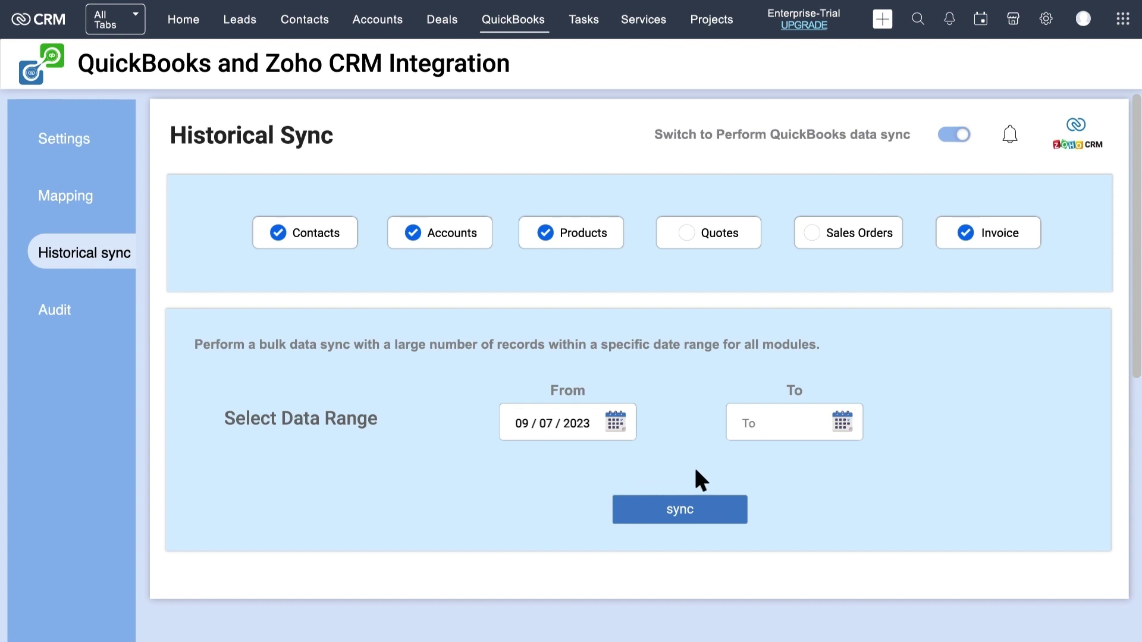
{"action": "left_click", "coordinate": [842, 423]}
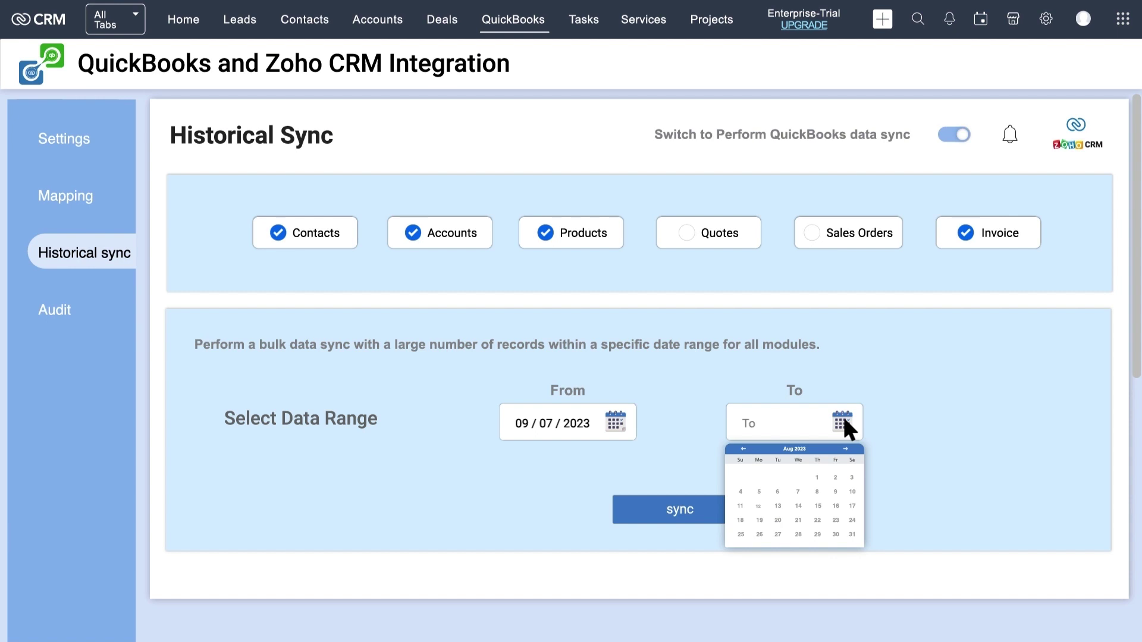
{"action": "left_click", "coordinate": [757, 506]}
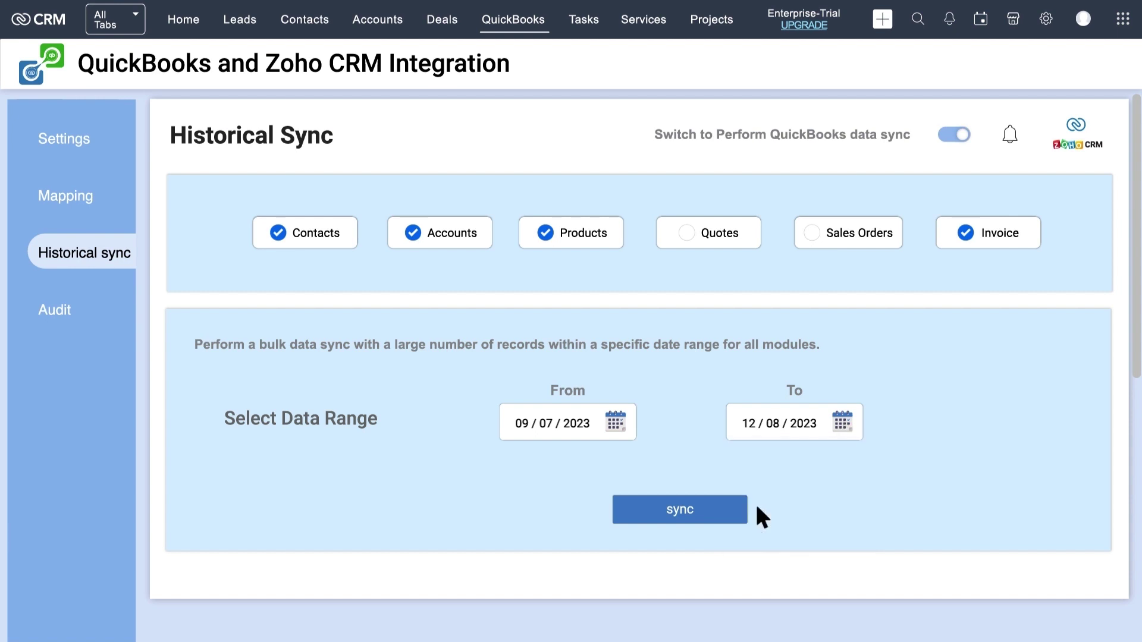
{"action": "left_click", "coordinate": [680, 513]}
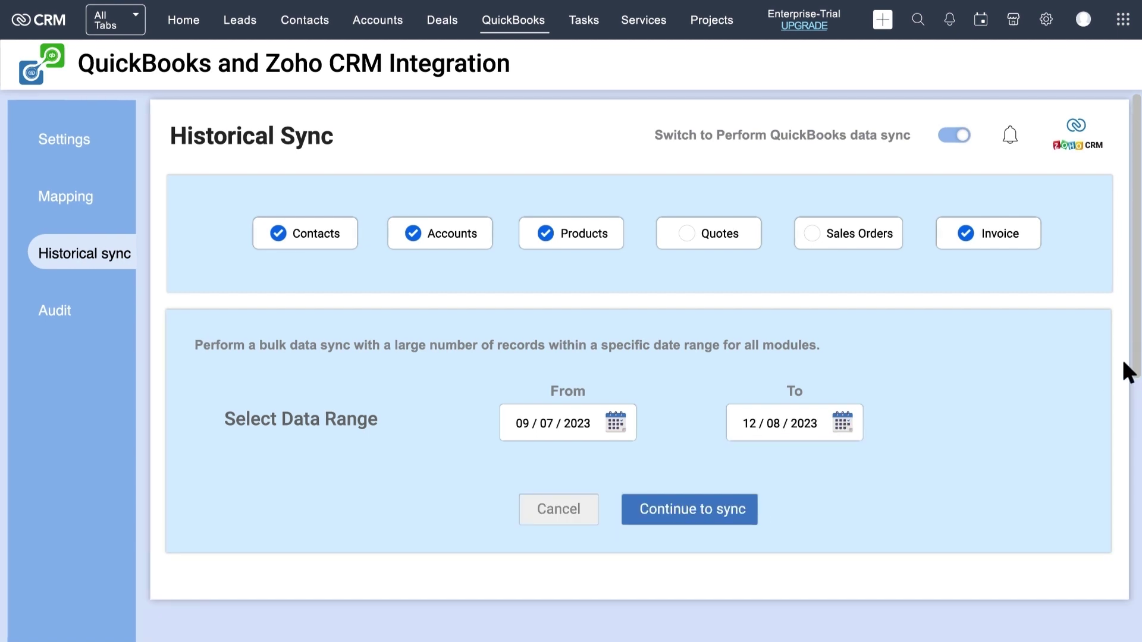
{"action": "scroll", "coordinate": [1139, 408], "scroll_direction": "down", "scroll_amount": 2}
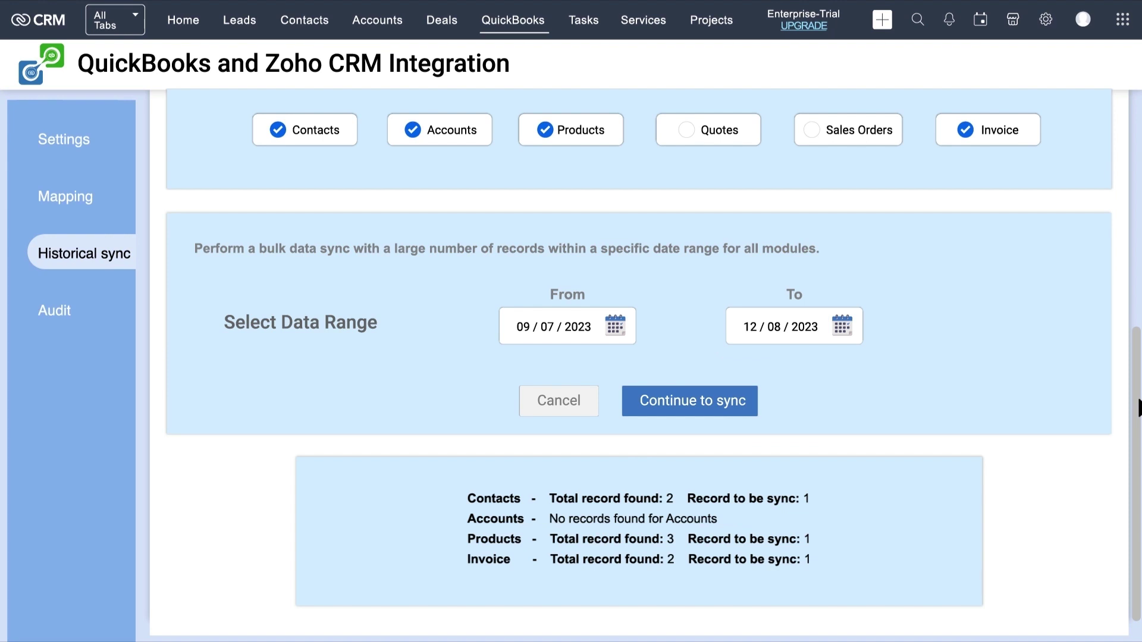
Run the historical sync to 100% and view the Audit log of 52 records
{"action": "left_click", "coordinate": [695, 396]}
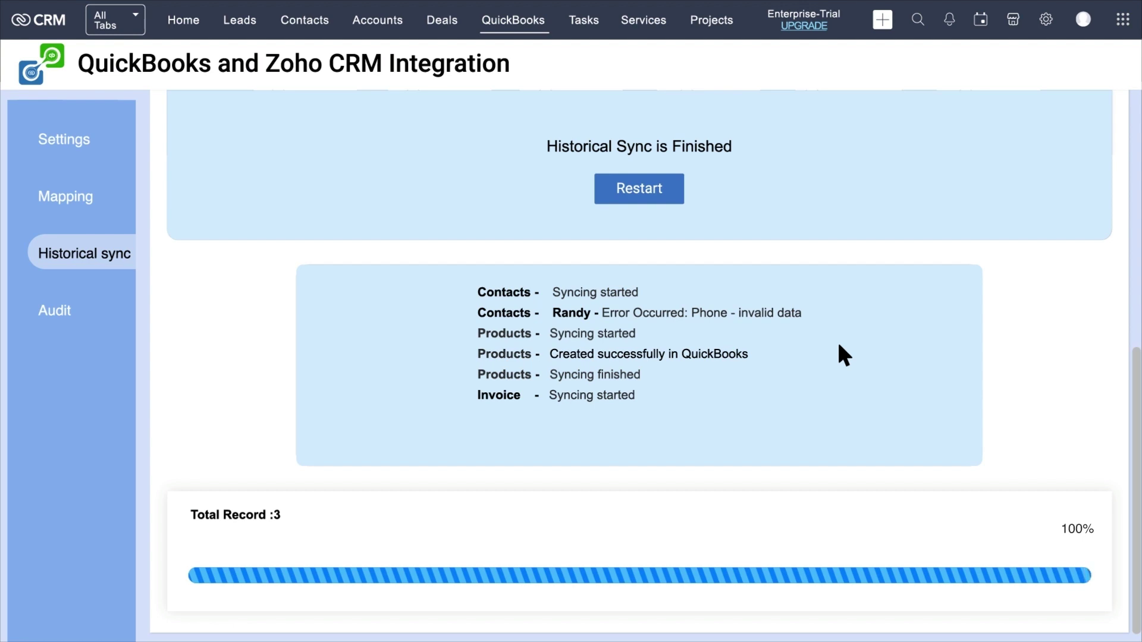
{"action": "left_click", "coordinate": [60, 311]}
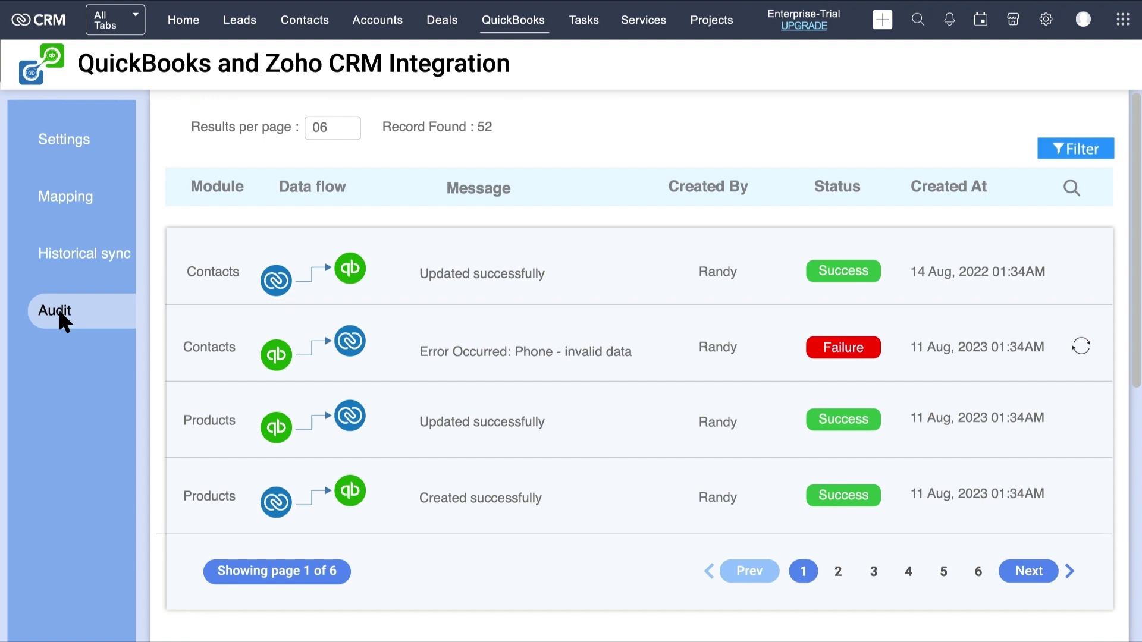
Retry the failed Contacts record so it syncs successfully
{"action": "left_click", "coordinate": [1136, 410]}
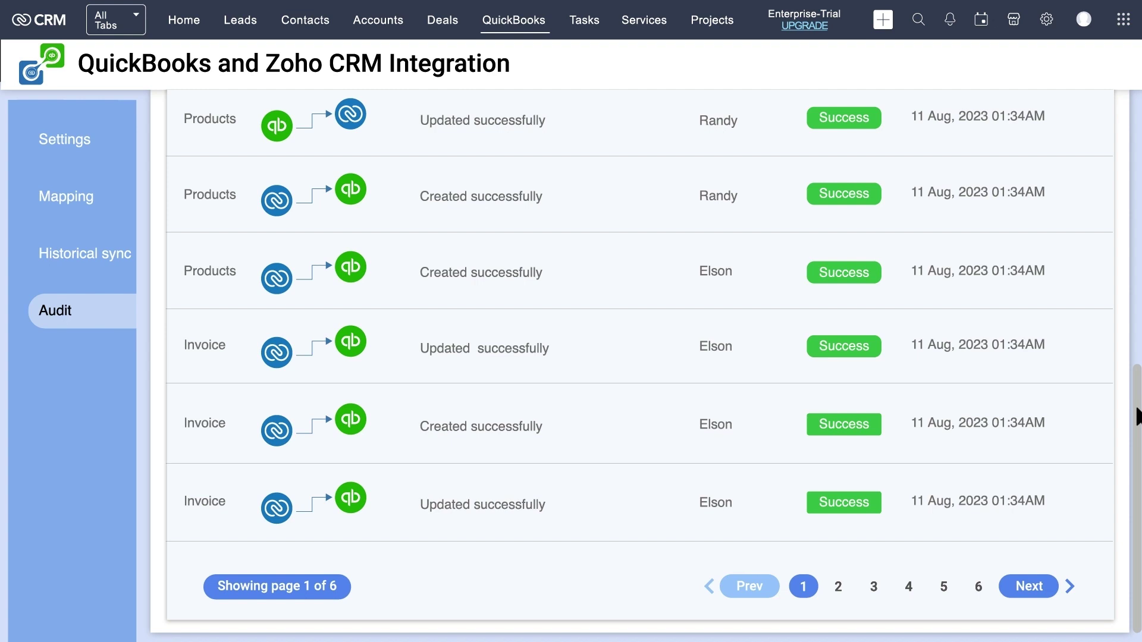
{"action": "left_click", "coordinate": [1136, 312]}
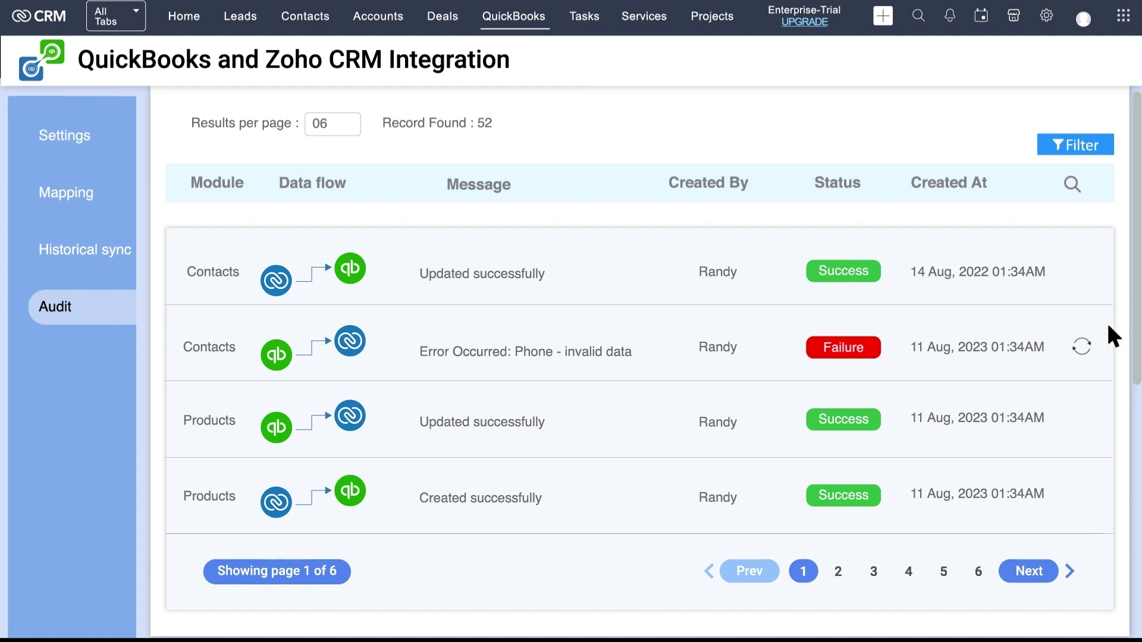
{"action": "left_click", "coordinate": [1082, 348]}
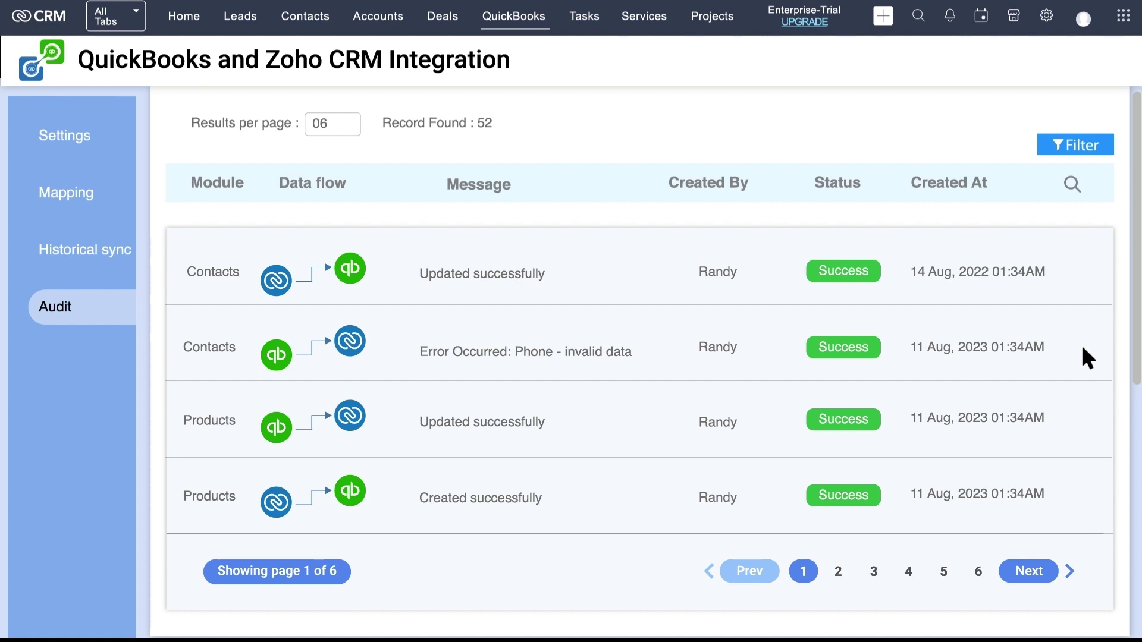
Filter the audit log to the Products module and bring up the date-range filter
{"action": "left_click", "coordinate": [1071, 184]}
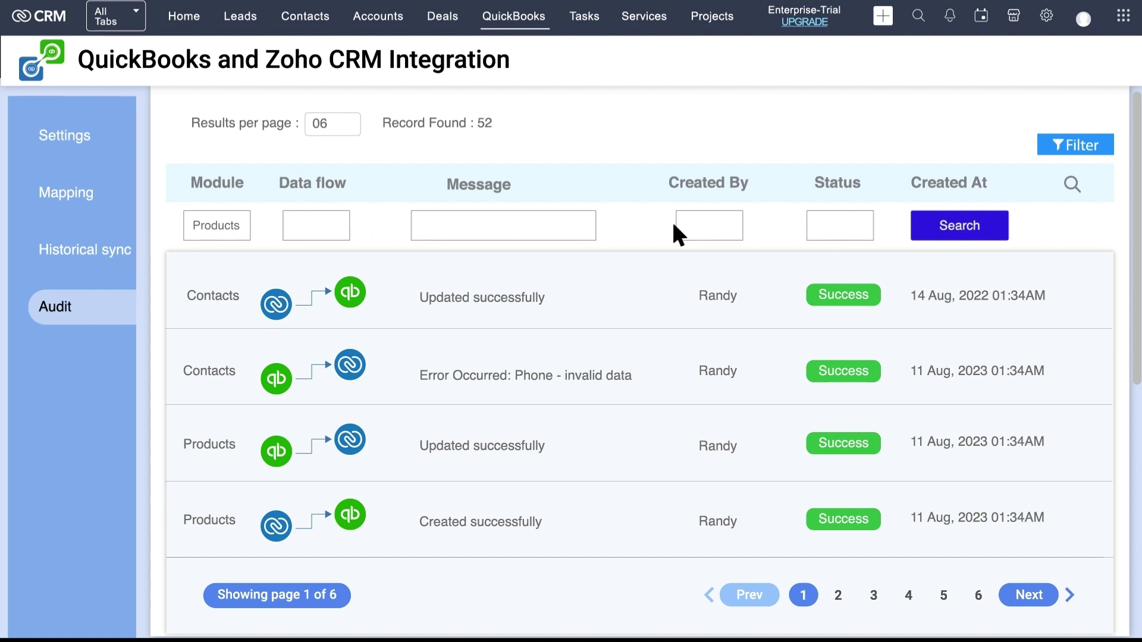
{"action": "left_click", "coordinate": [960, 228]}
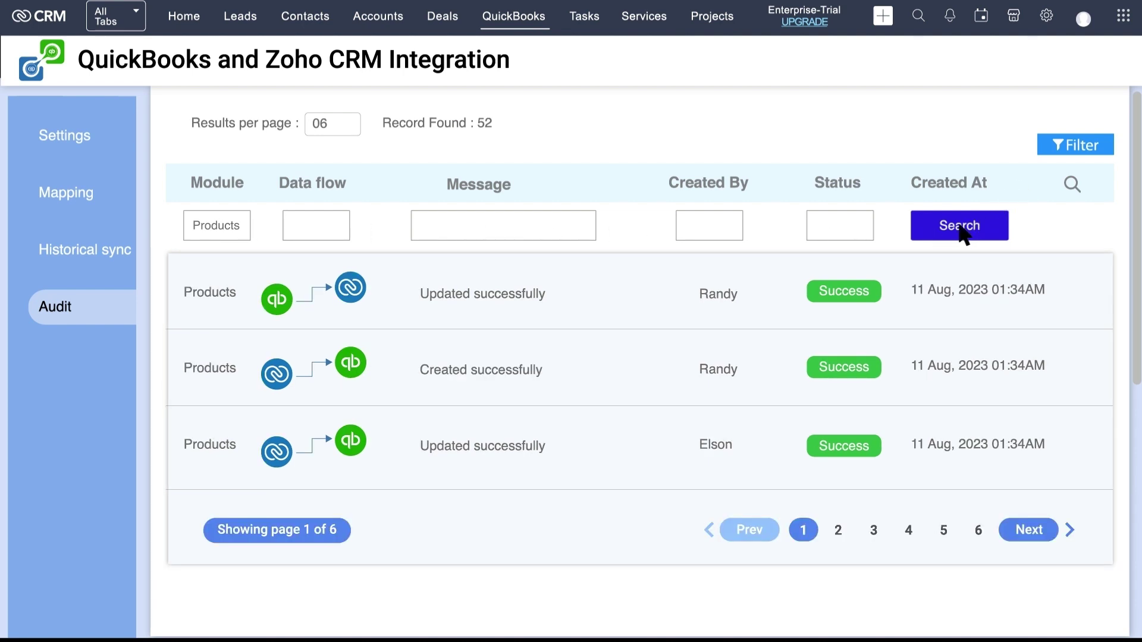
{"action": "left_click", "coordinate": [1079, 149]}
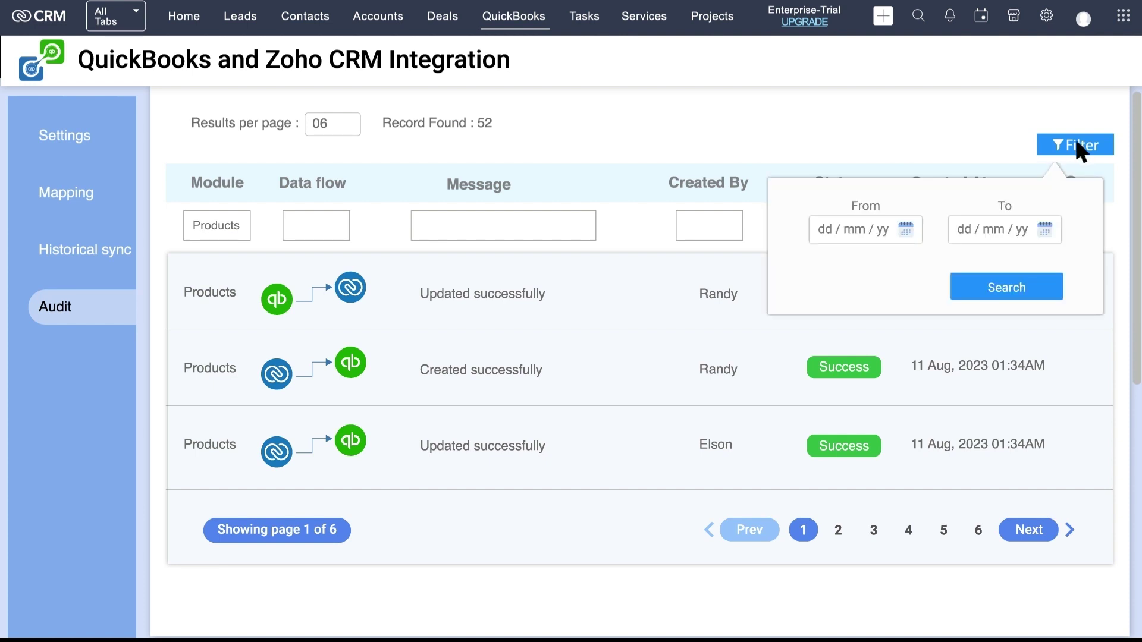